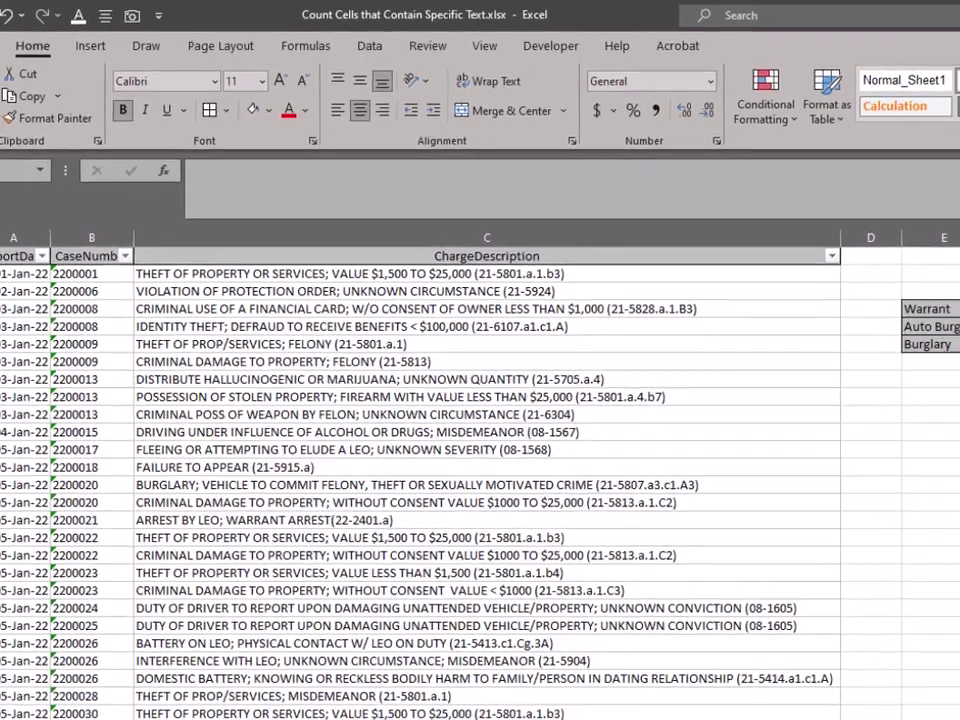
Enter =countif(C:C,"*warrant*") in the cell beside Warrant to count charge descriptions containing "warrant" anywhere
text(=)
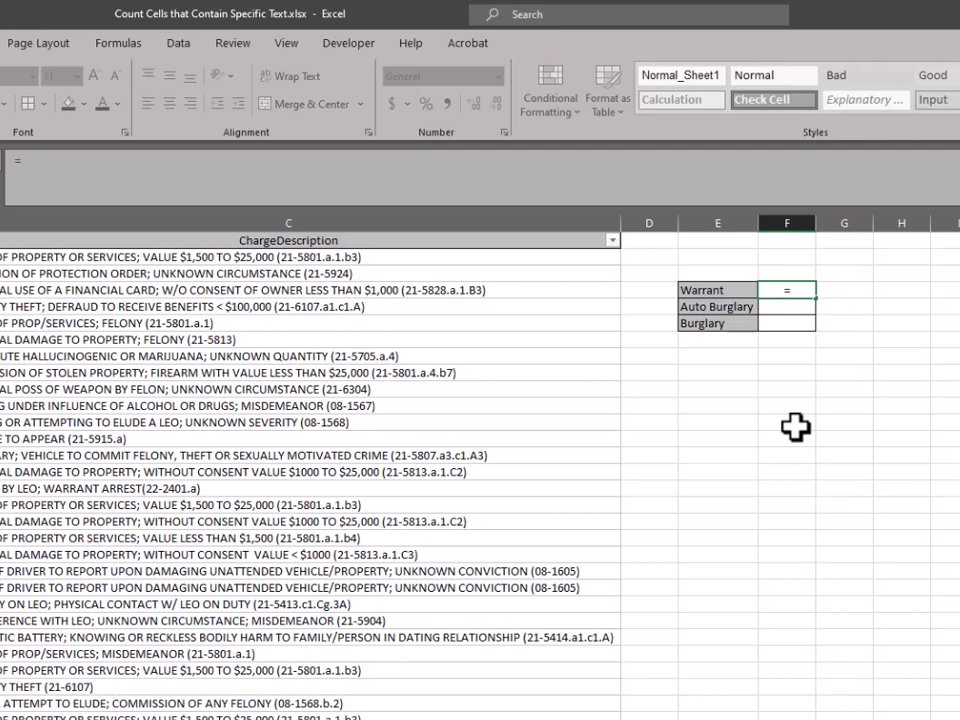
text(count)
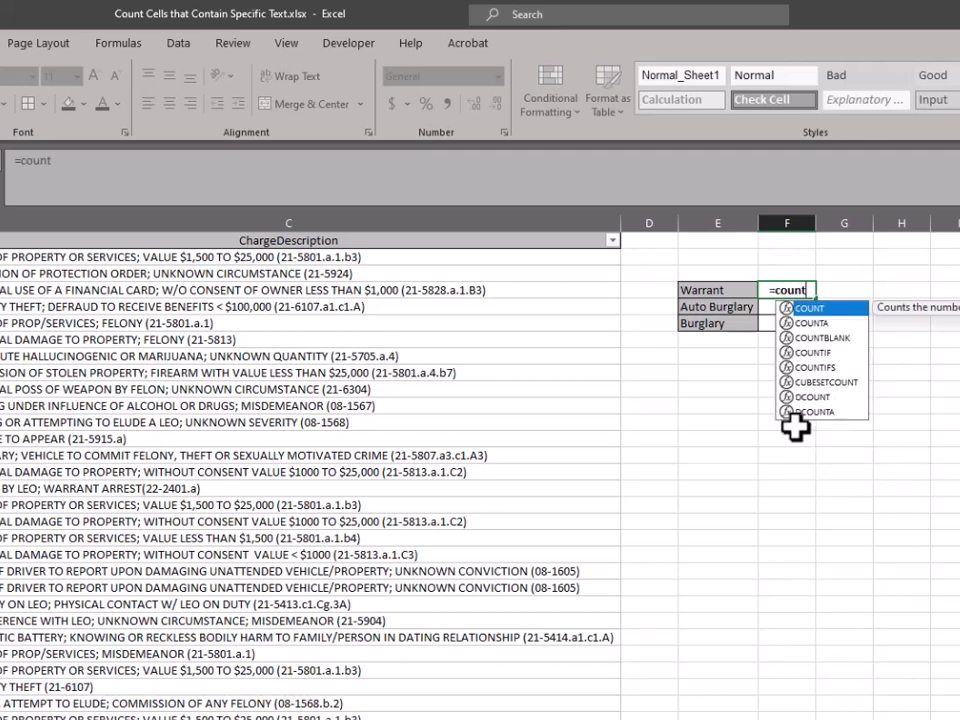
text(if()
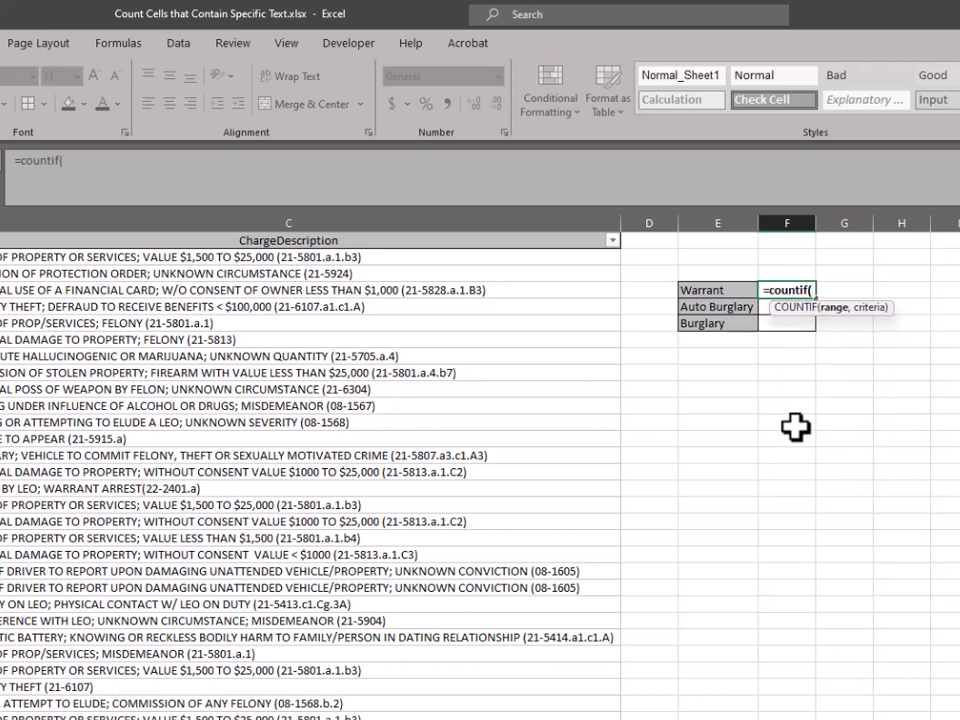
text(C:C)
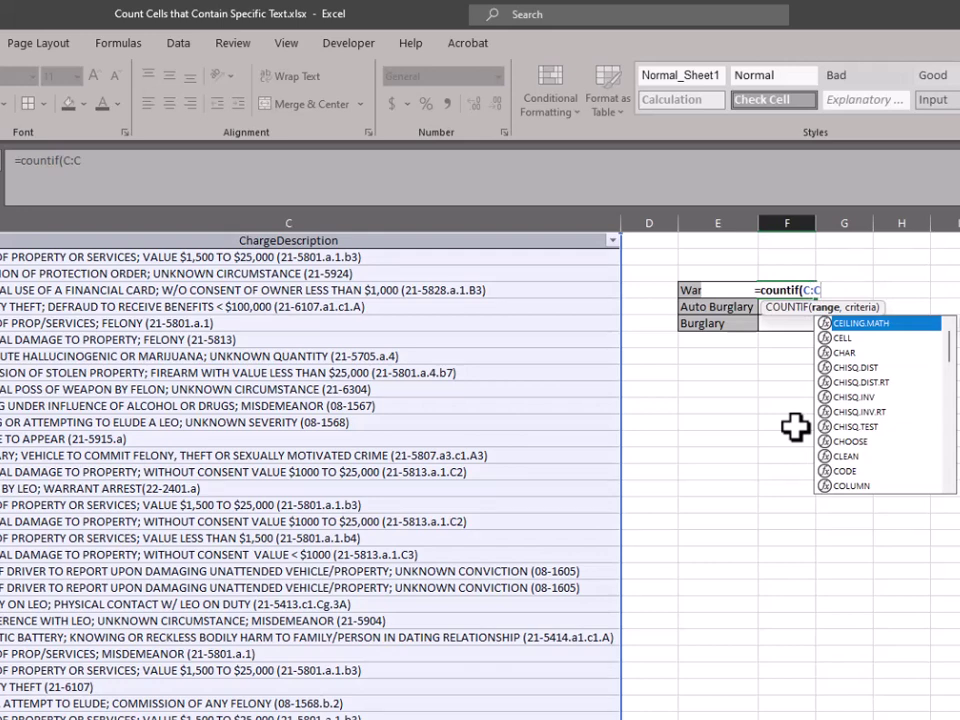
text(,)
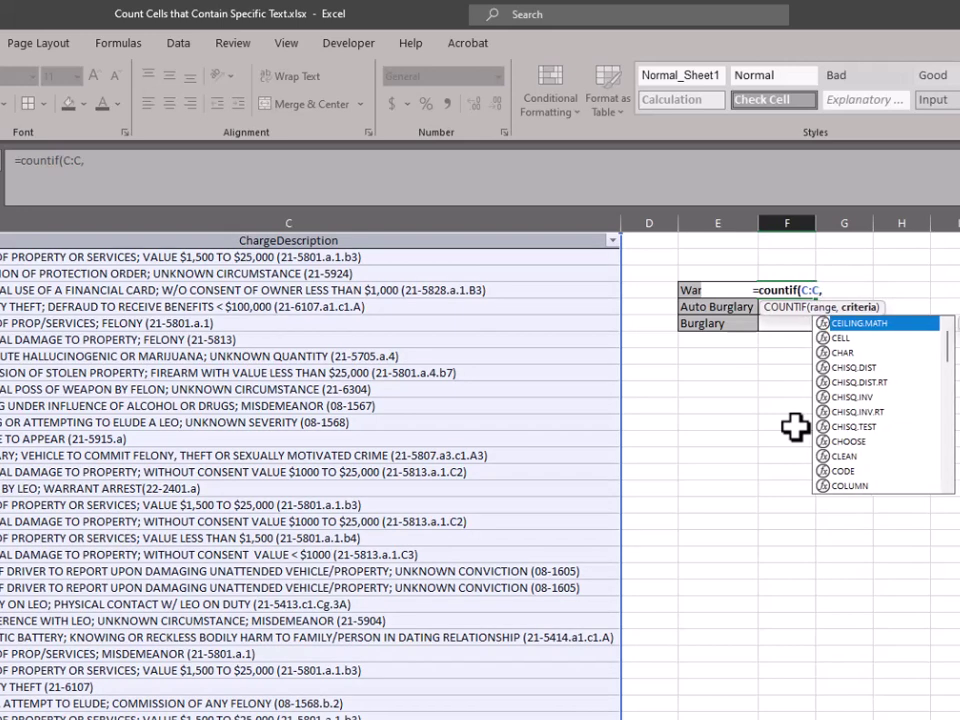
text(")
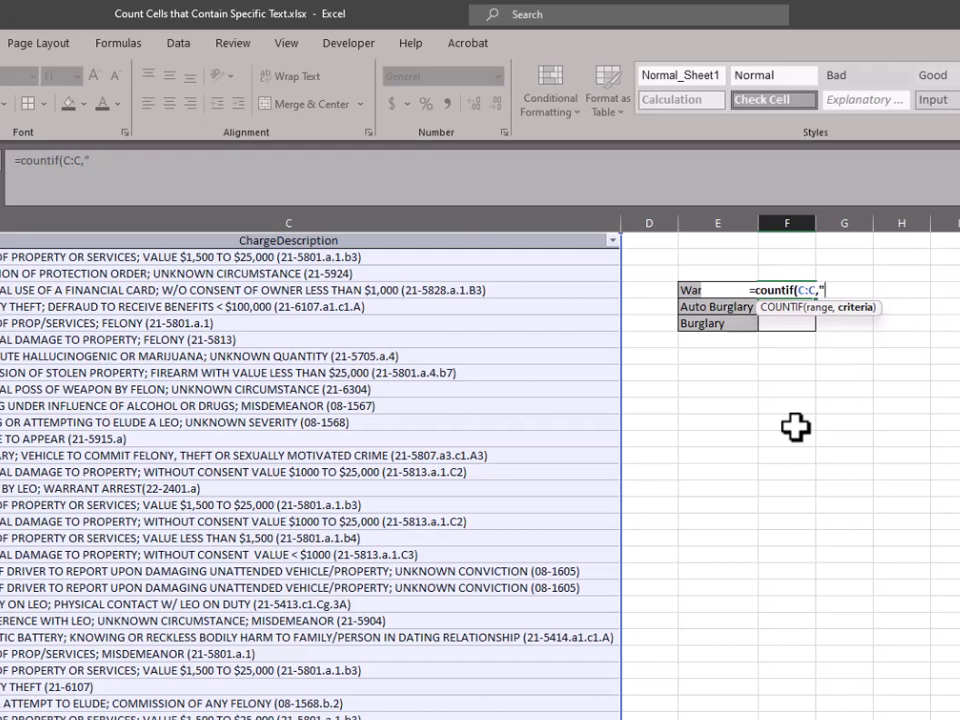
text(*)
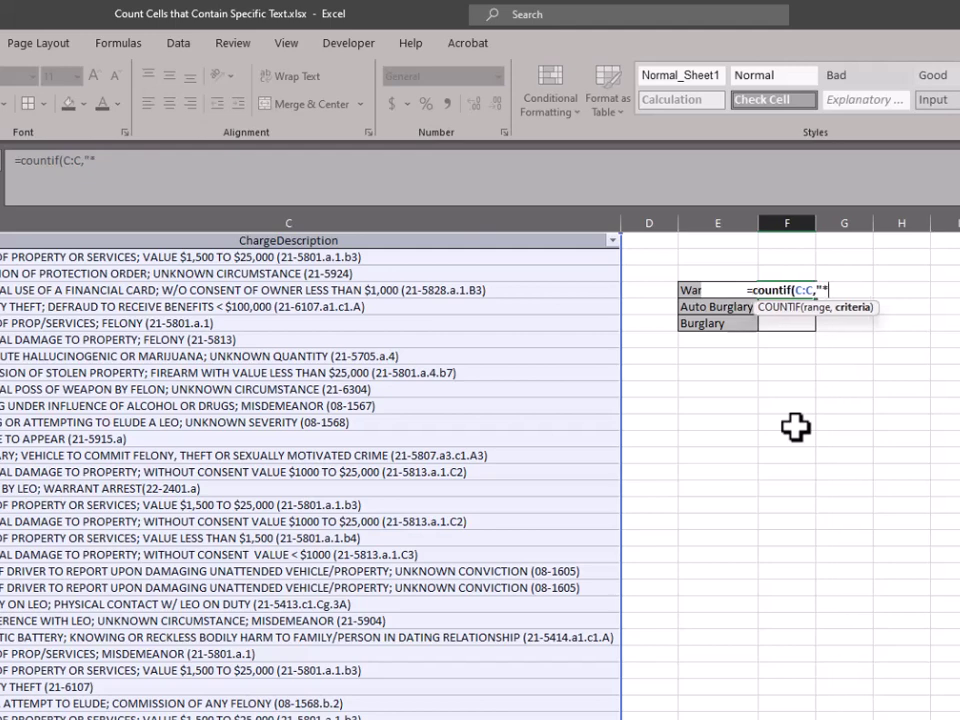
text(warrant)
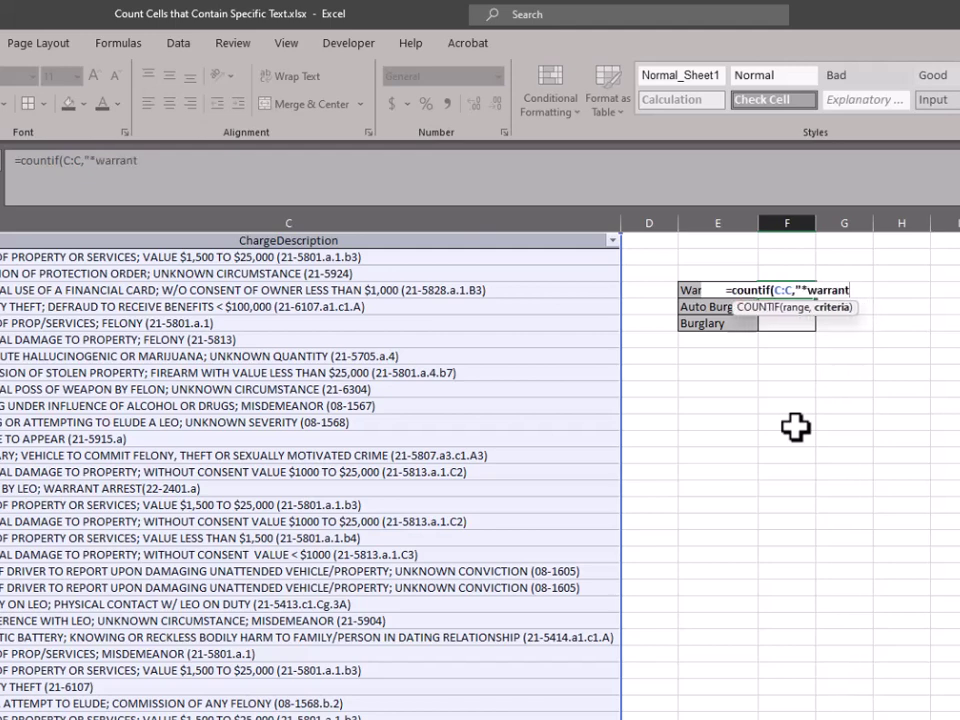
text(*)
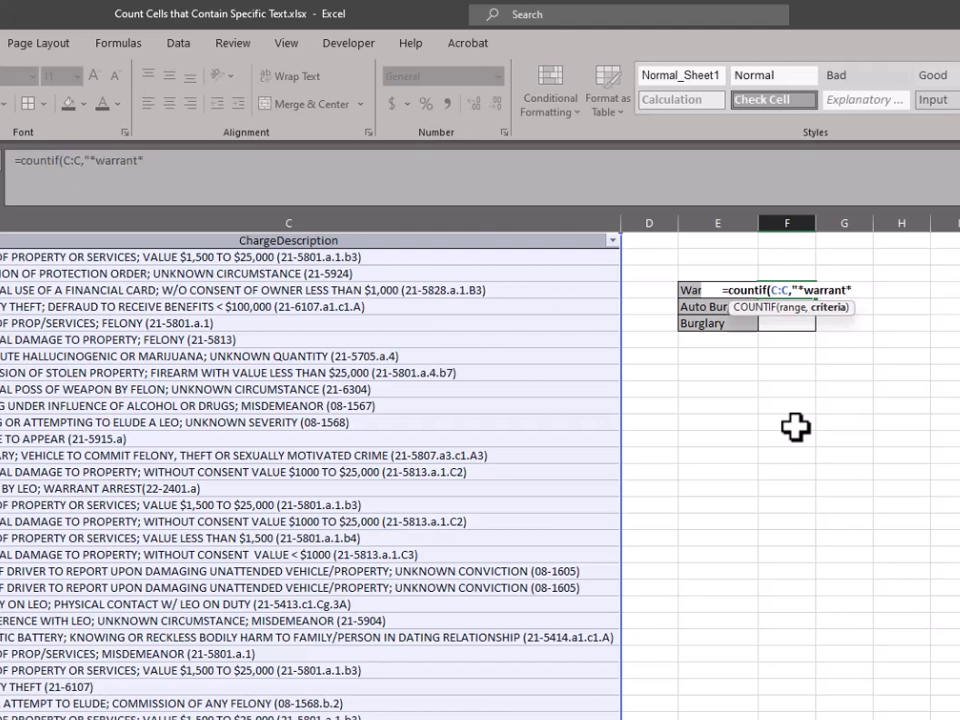
text("))
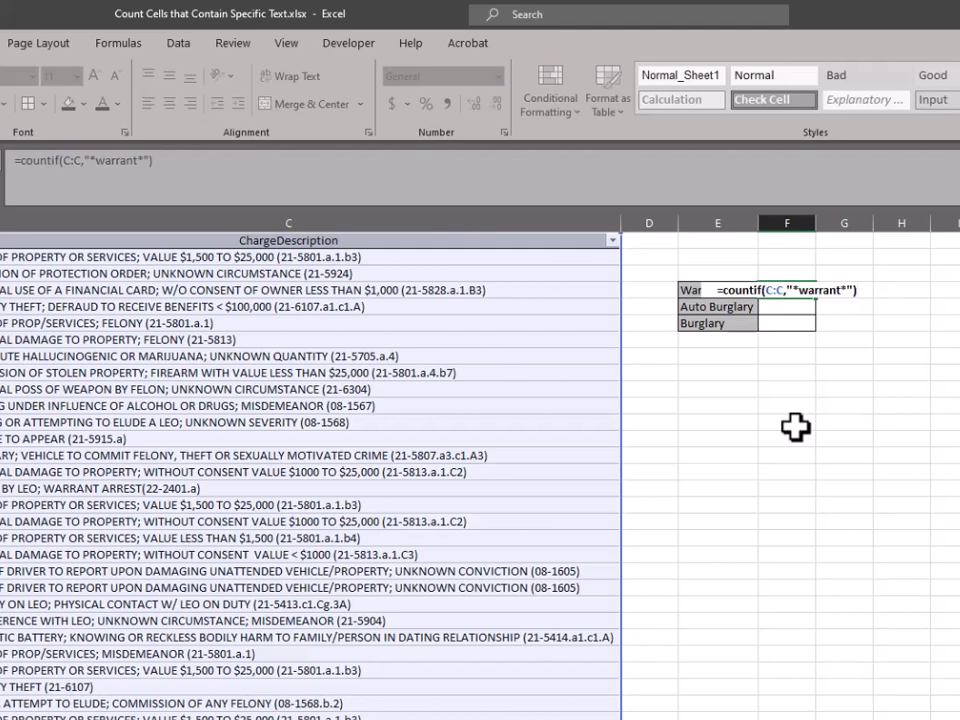
key(Return)
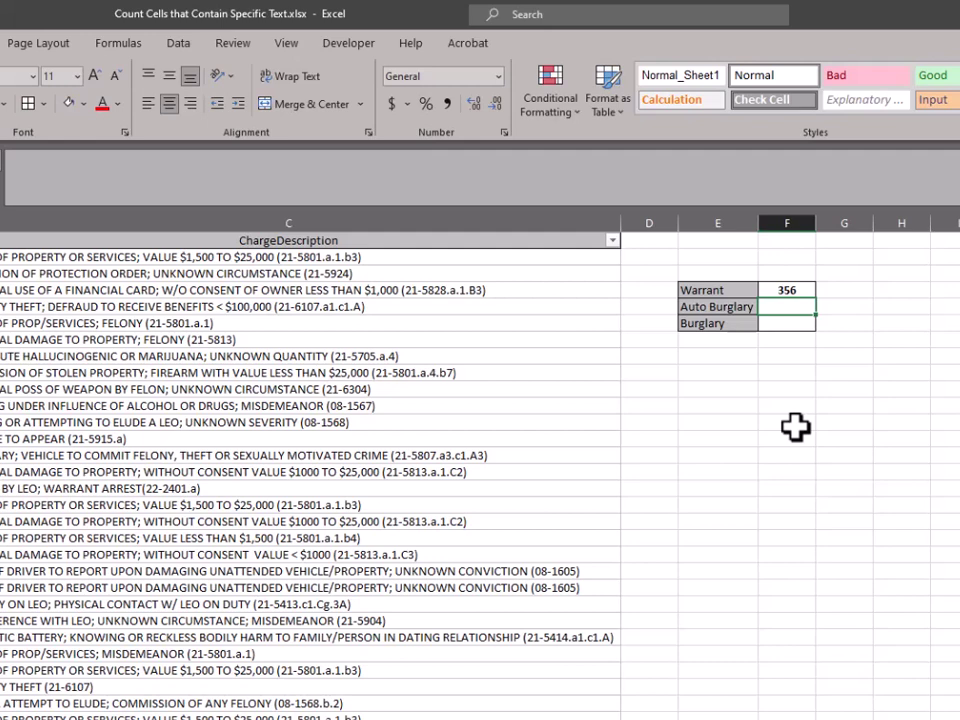
Enter =countif(C:C,"Burglary; vehicle*") beside Auto Burglary to count charge descriptions that begin with that text
text(=countif)
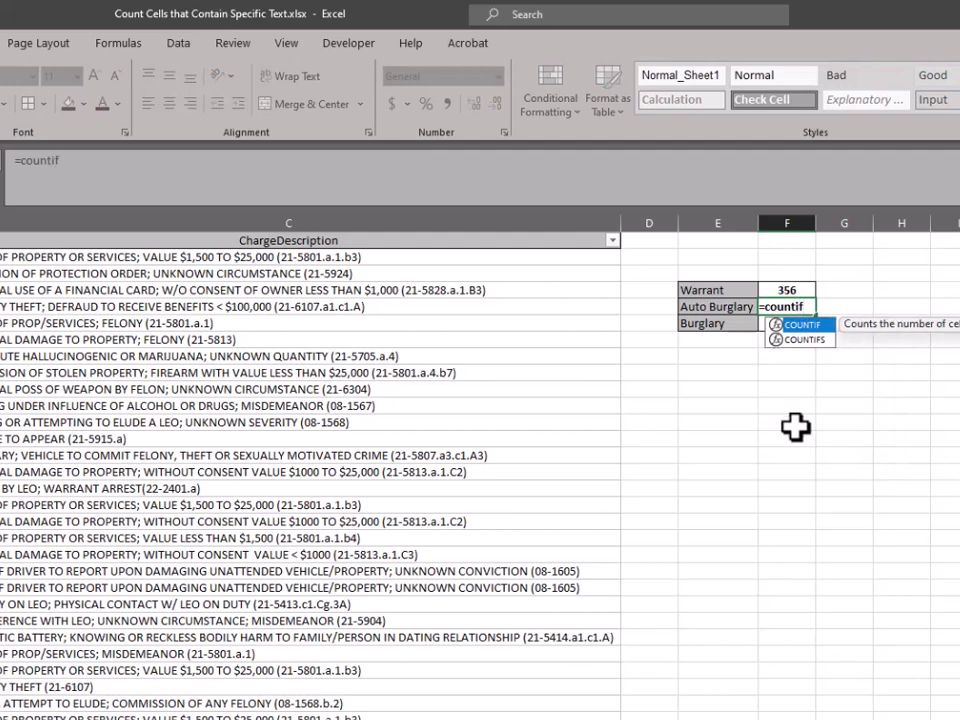
text((C:C)
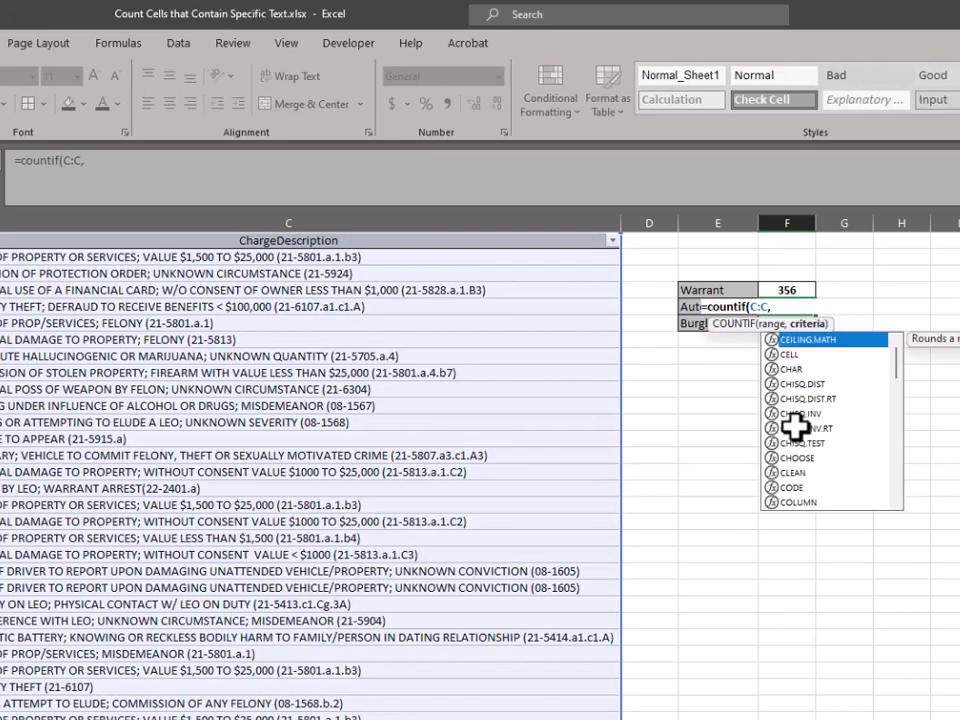
text(,")
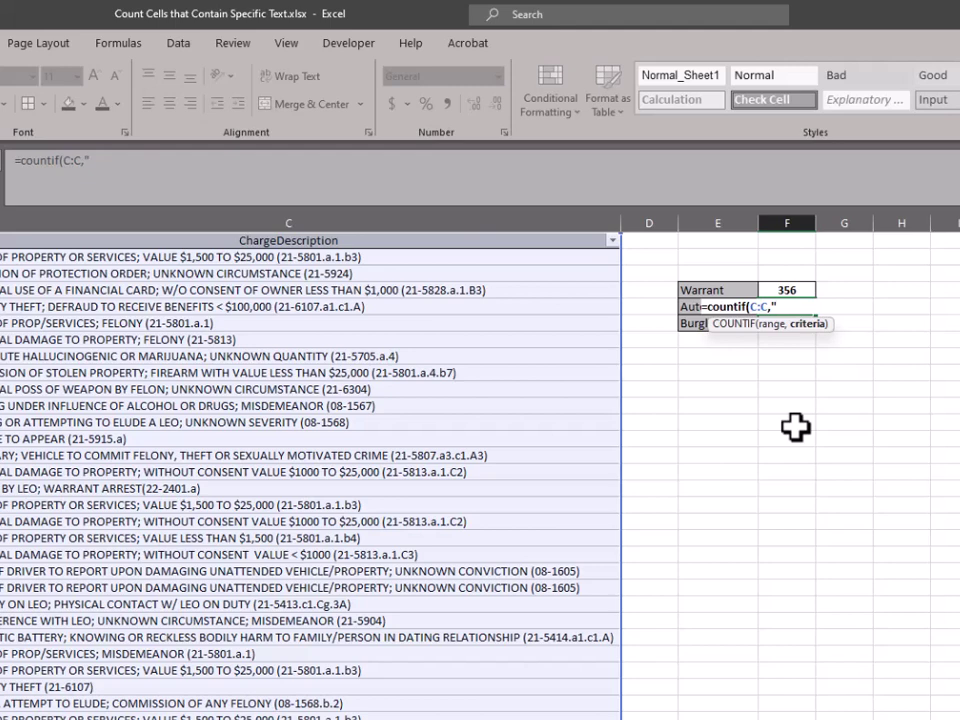
text(Burglary)
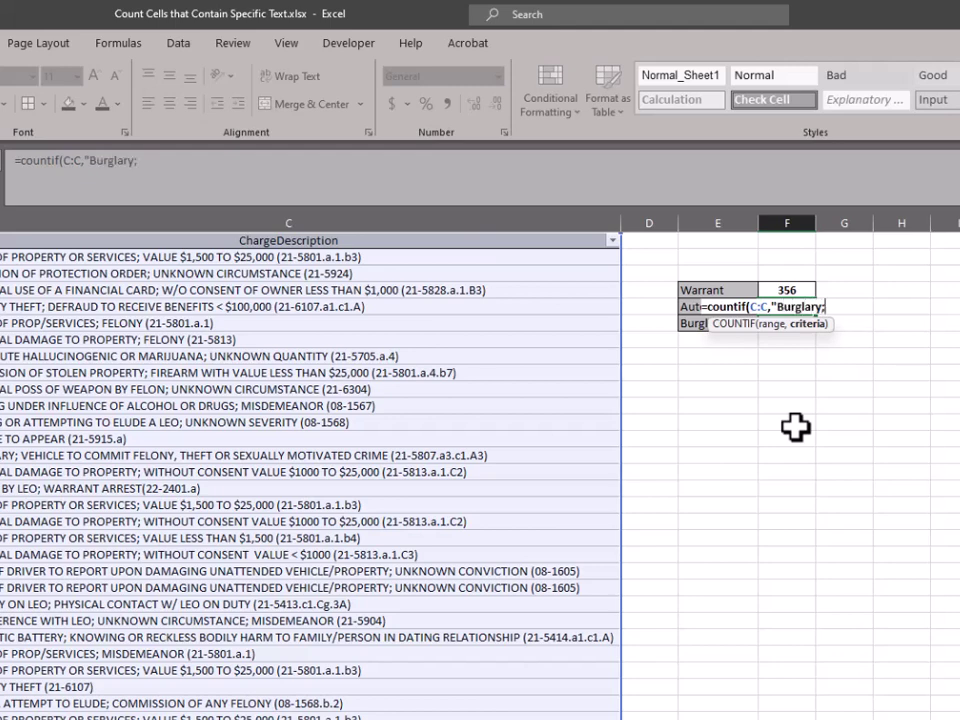
text(vehicle)
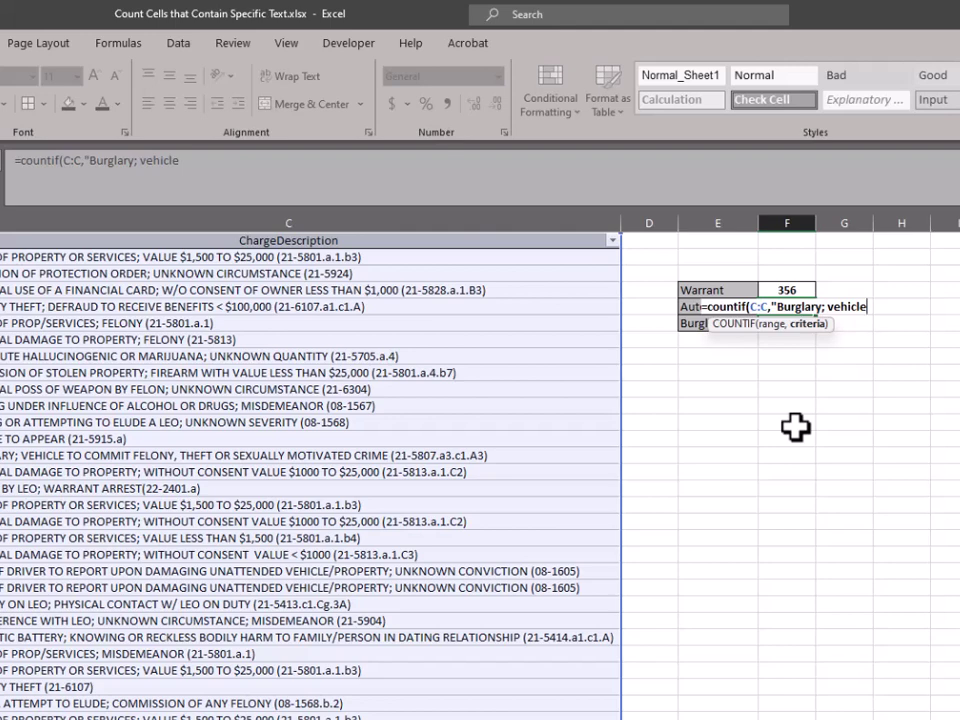
text(*")
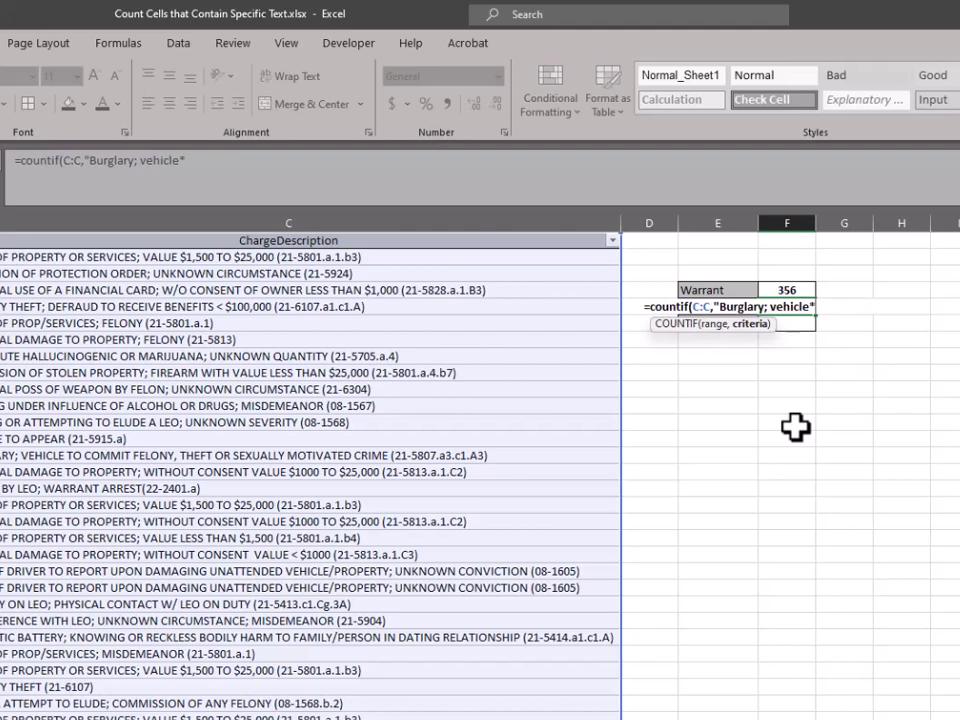
text("))
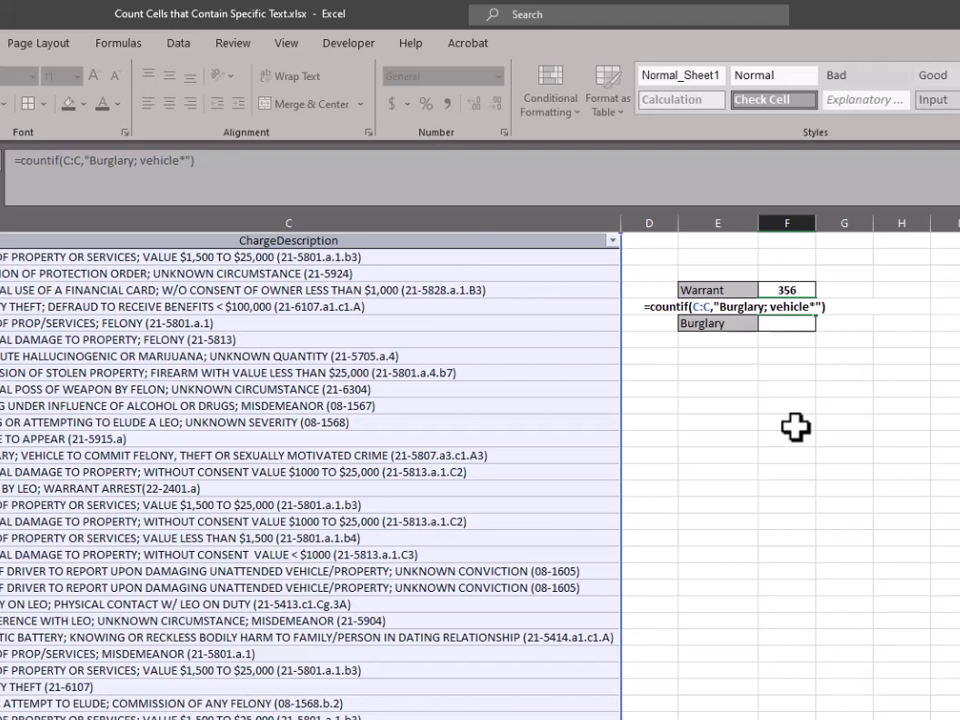
key(ctrl+Return)
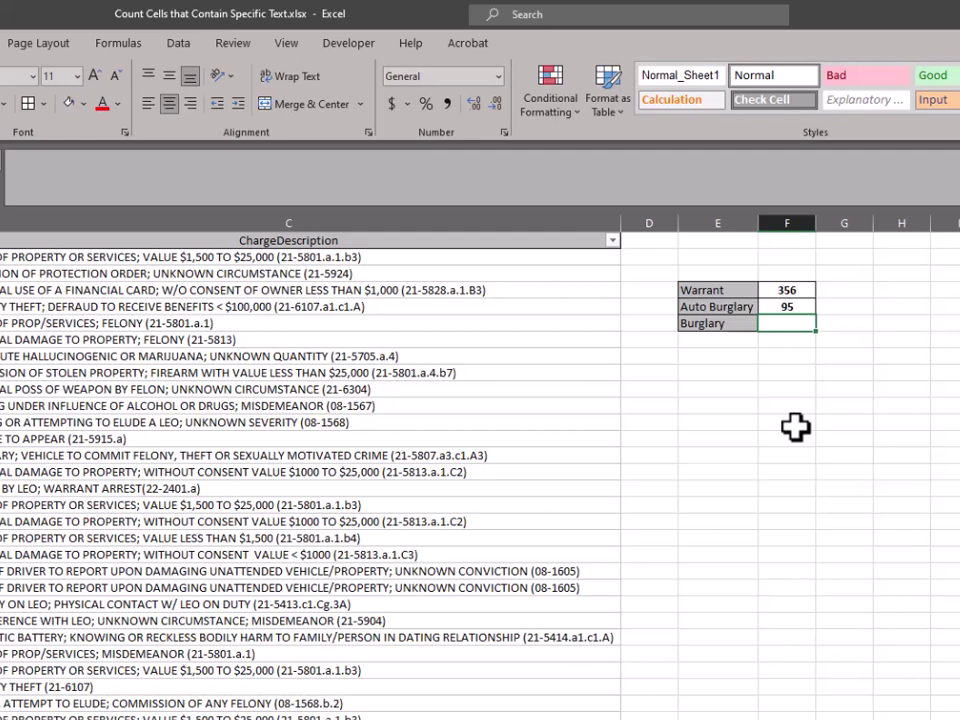
Begin a COUNTIFS formula beside Burglary with column C as the first criteria range and "*Burglary*" as its criterion
text(=coun)
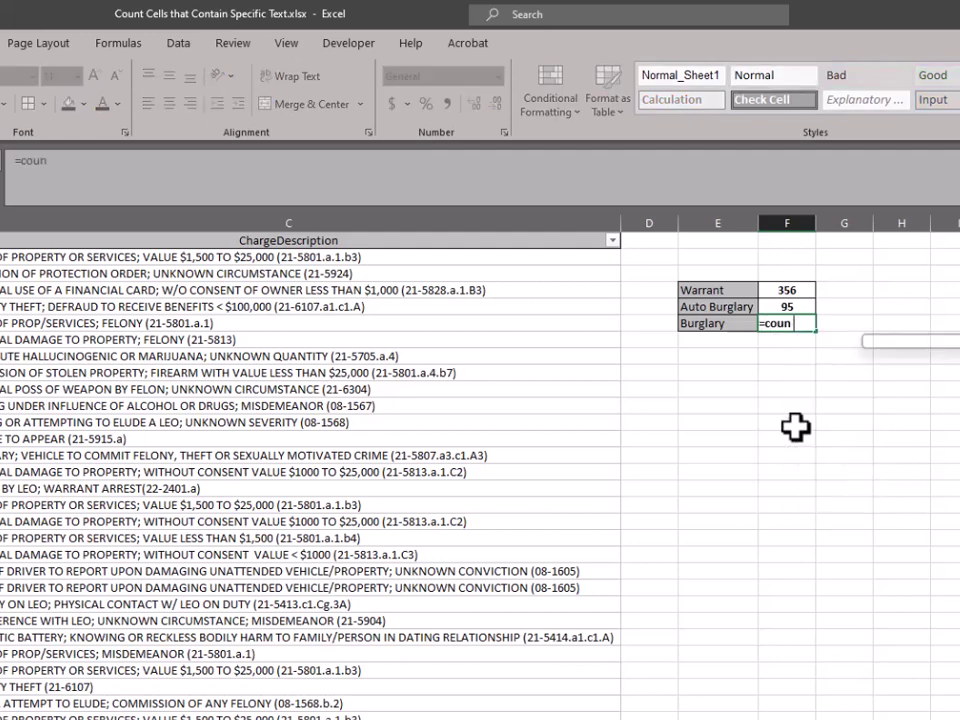
text(tifs)
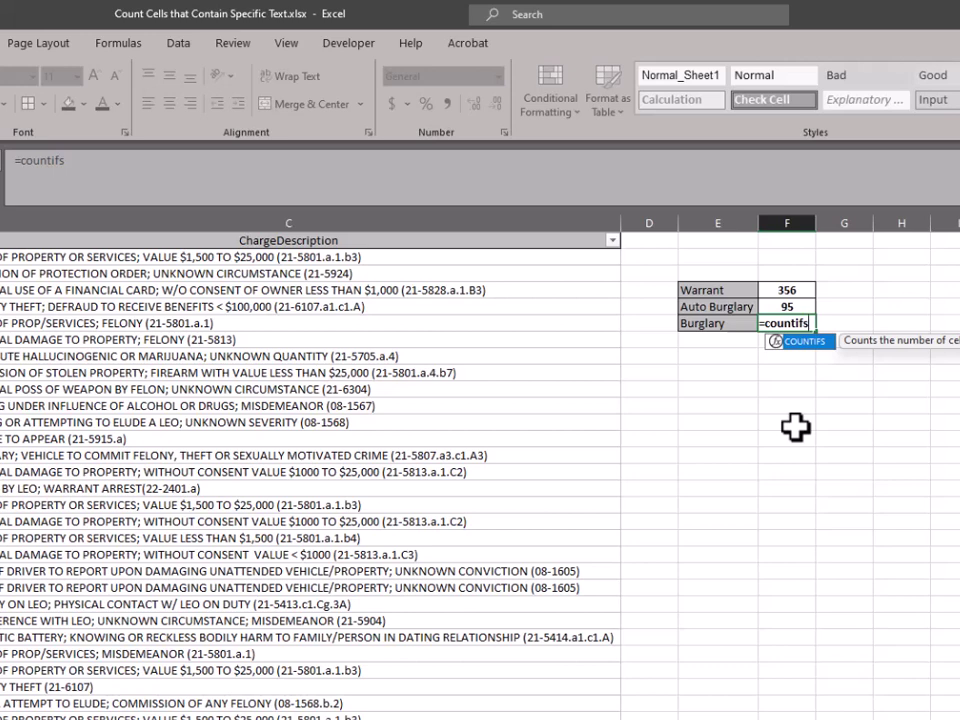
text(()
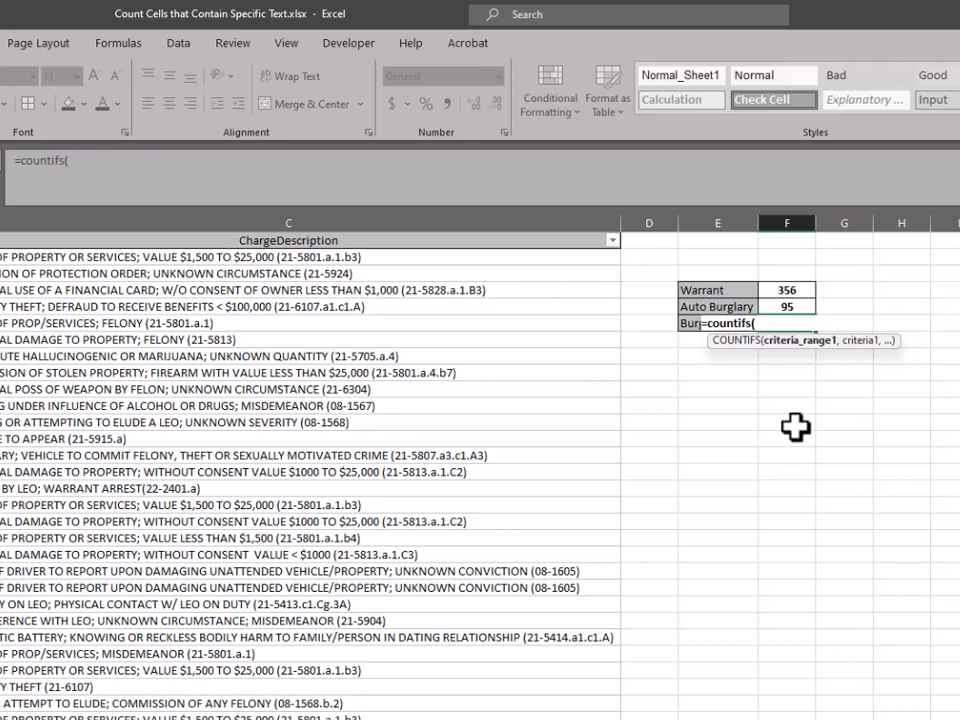
text(C:C)
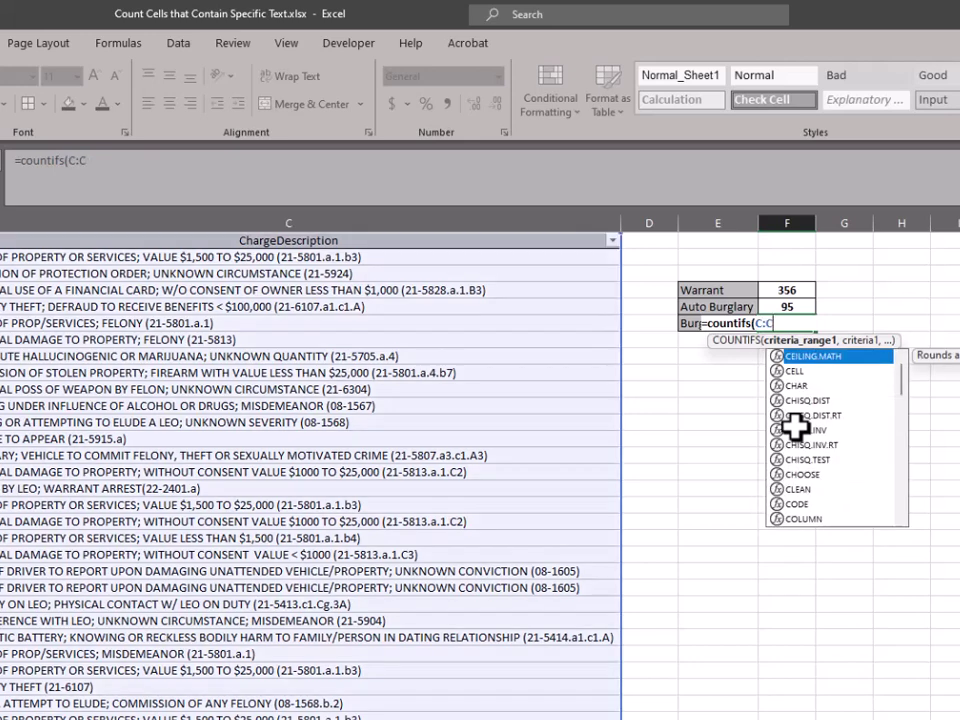
text(,)
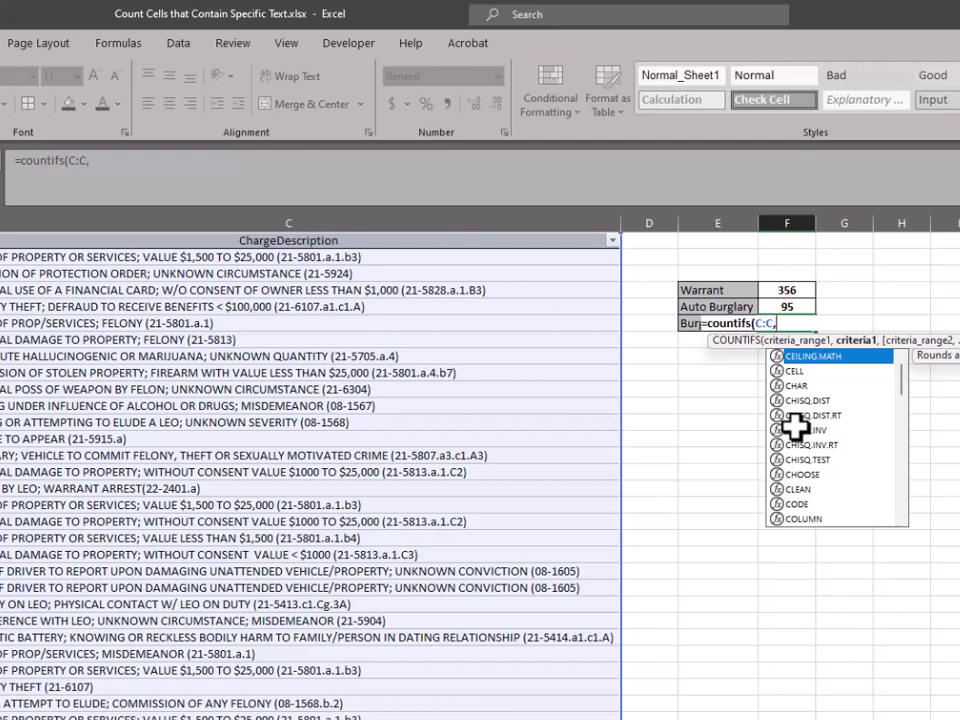
text(")
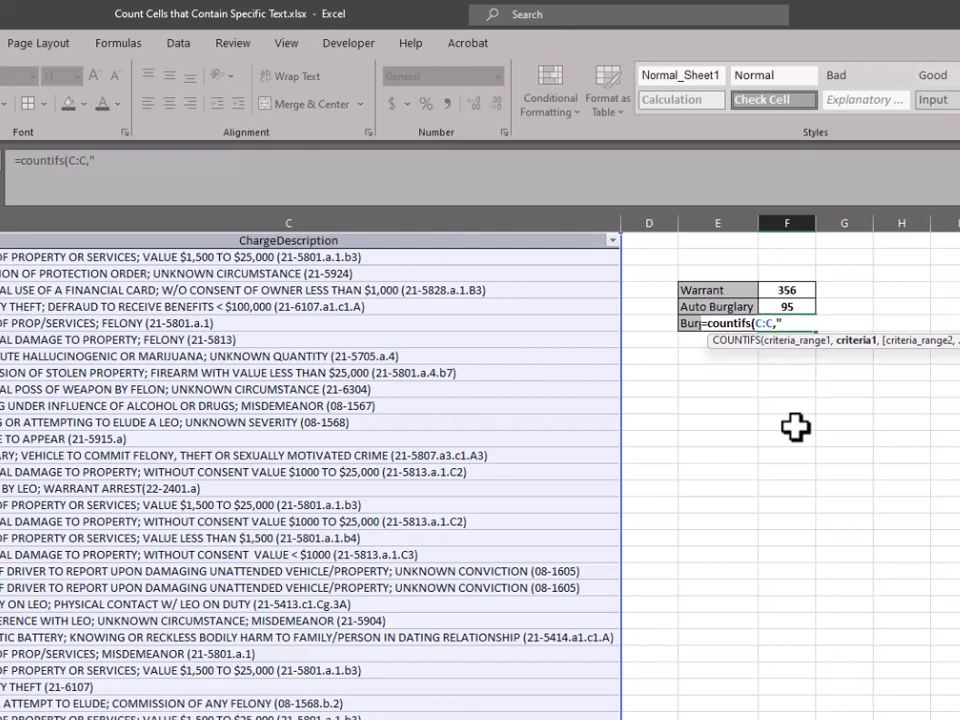
text(*Burglary)
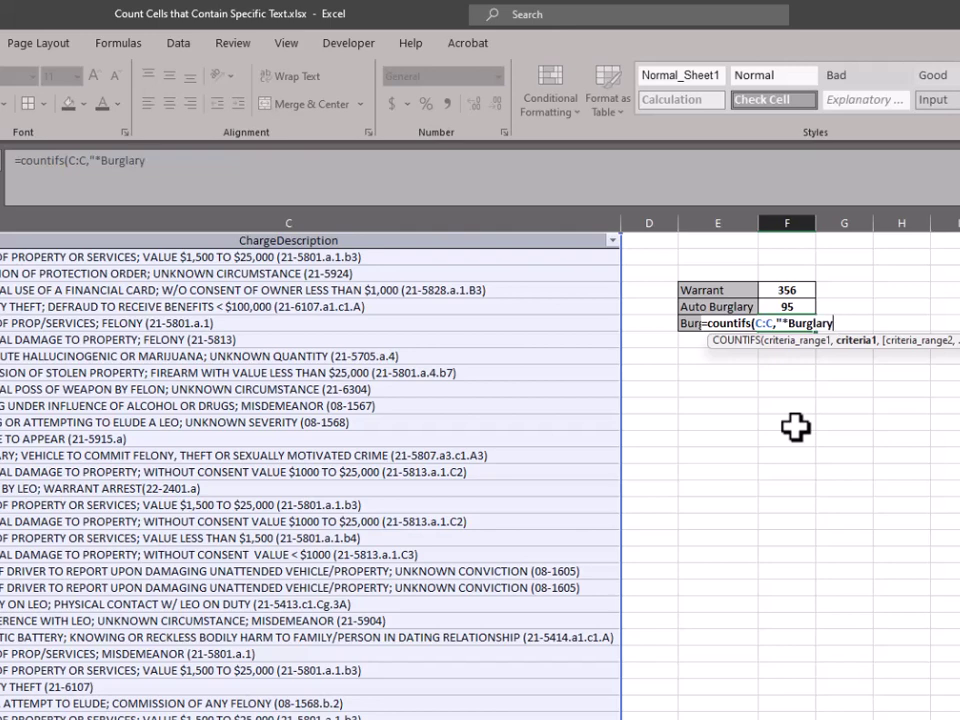
text(*")
text(")
text(,)
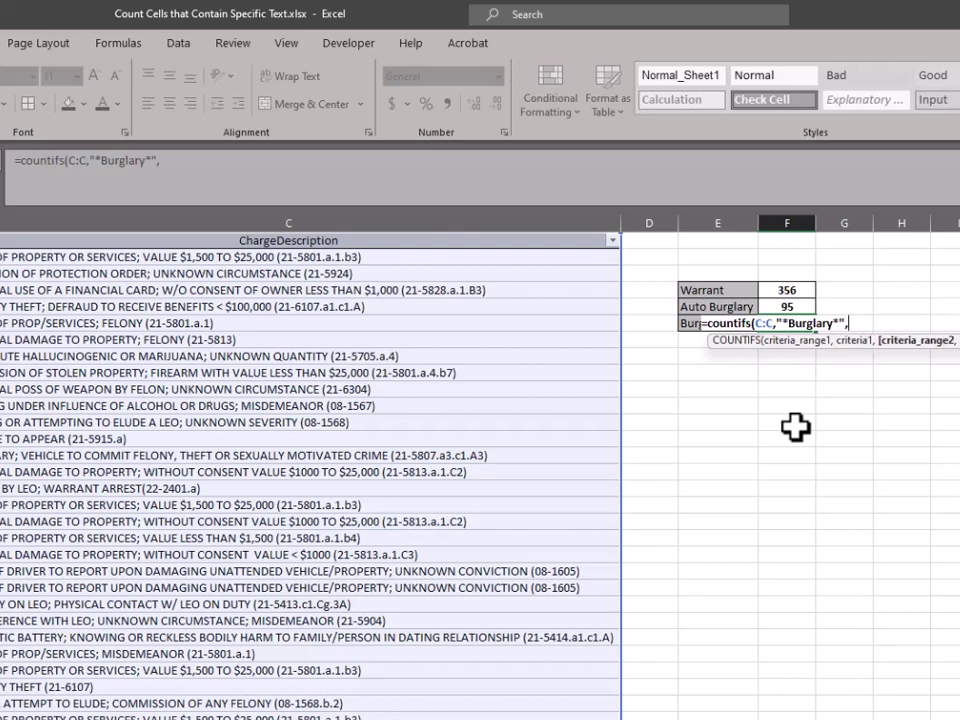
Complete the Burglary COUNTIFS formula with a second condition on C:C, "<>Burglary; vehicle*", to exclude vehicle burglaries
text(C:C)
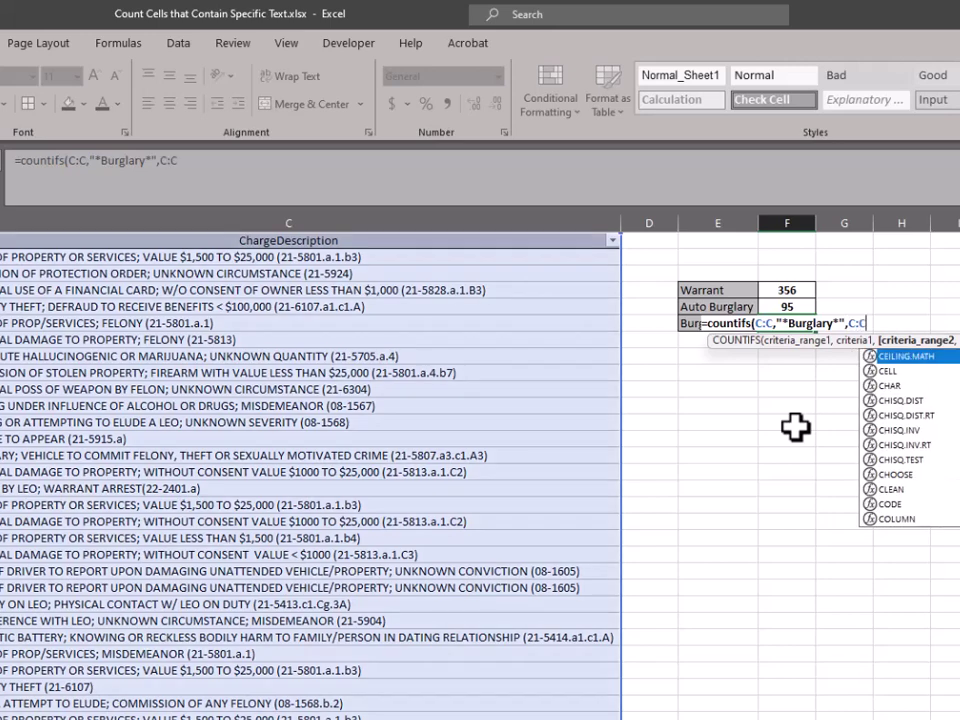
text(,)
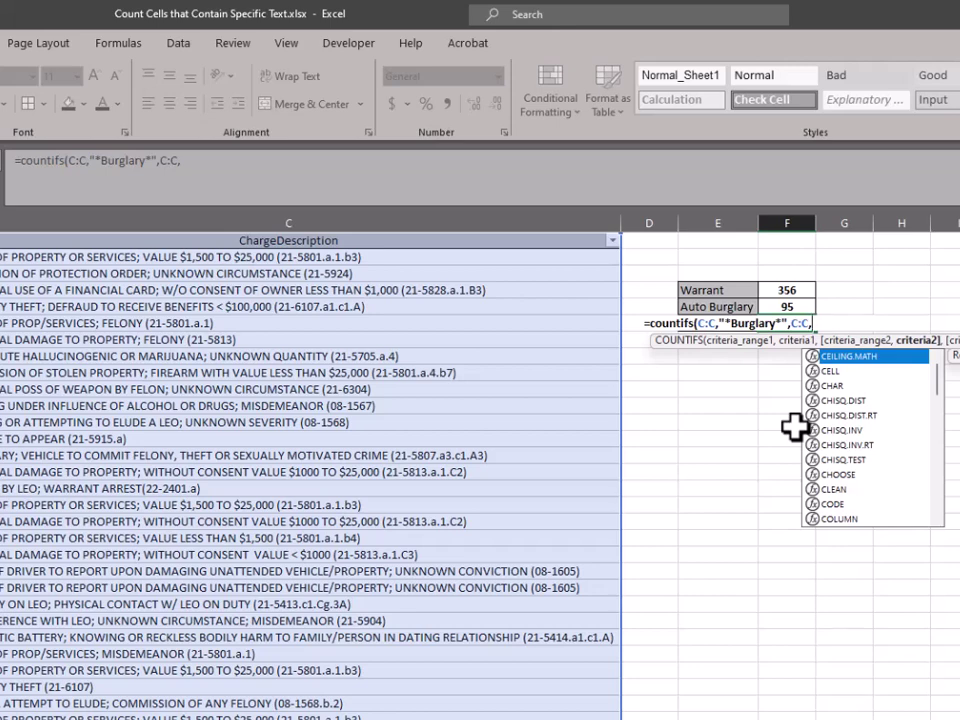
text(")
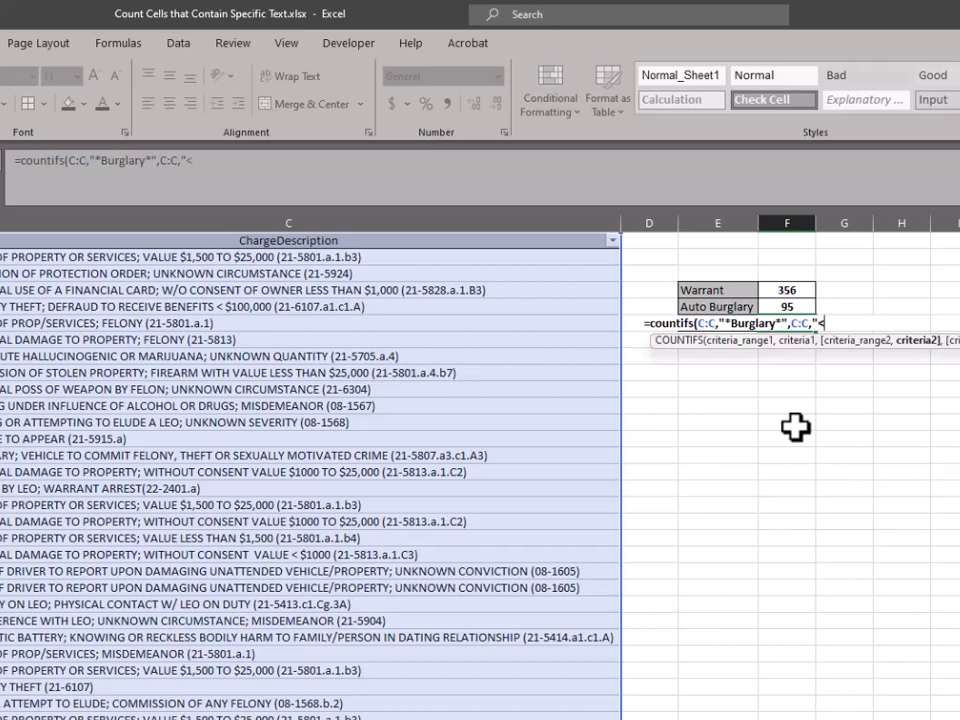
text( <>)
text(Bu)
key(BackSpace)
text(ug)
key(BackSpace)
text(rglary; vehicle)
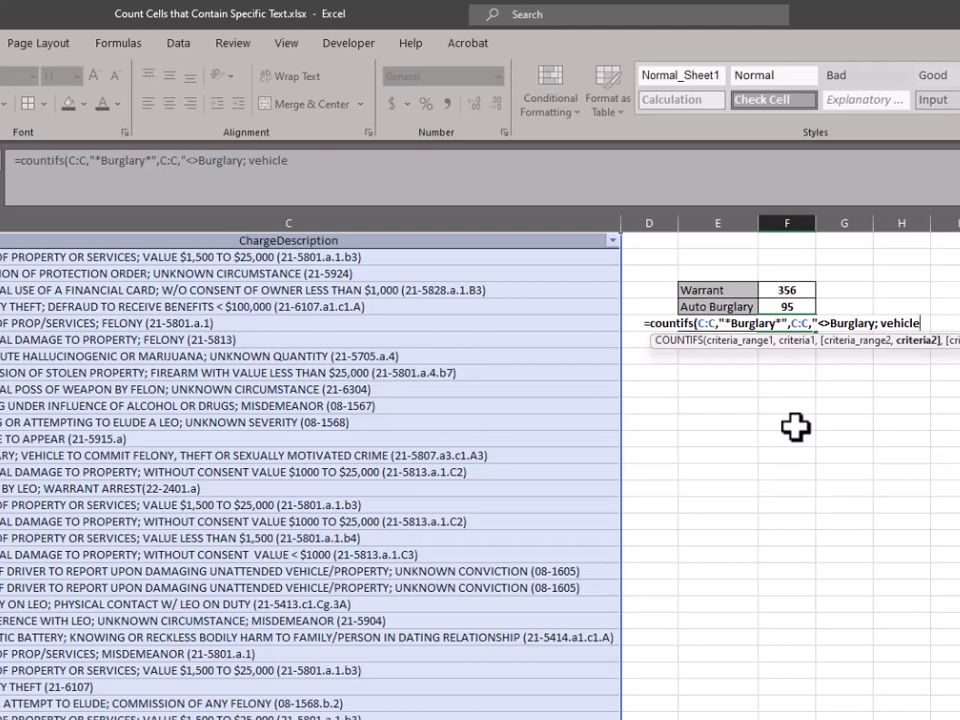
text(*)
text(")
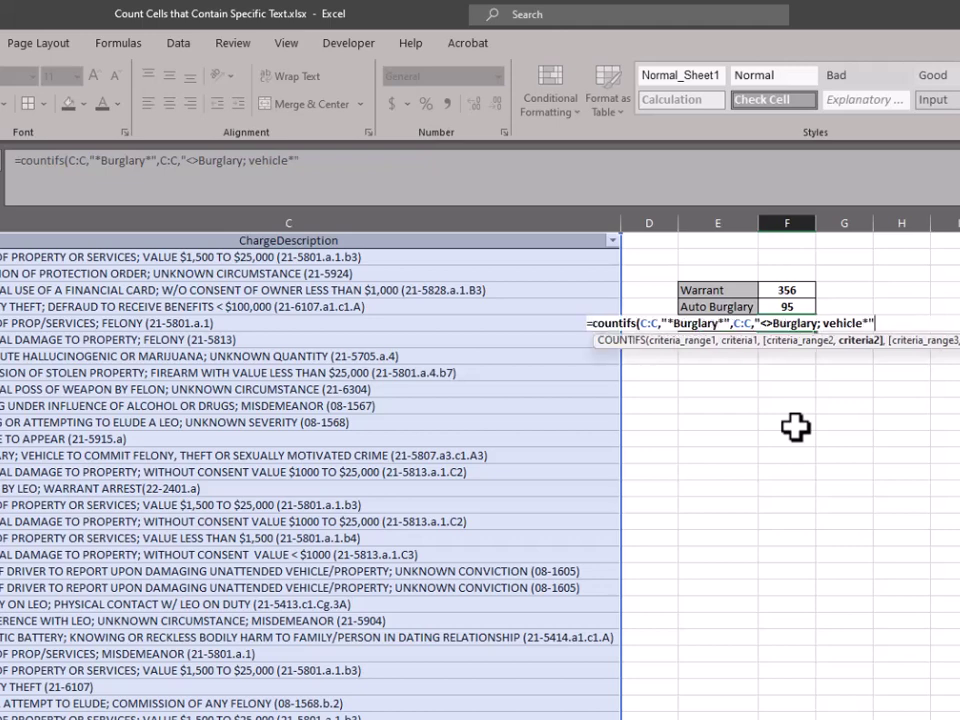
text())
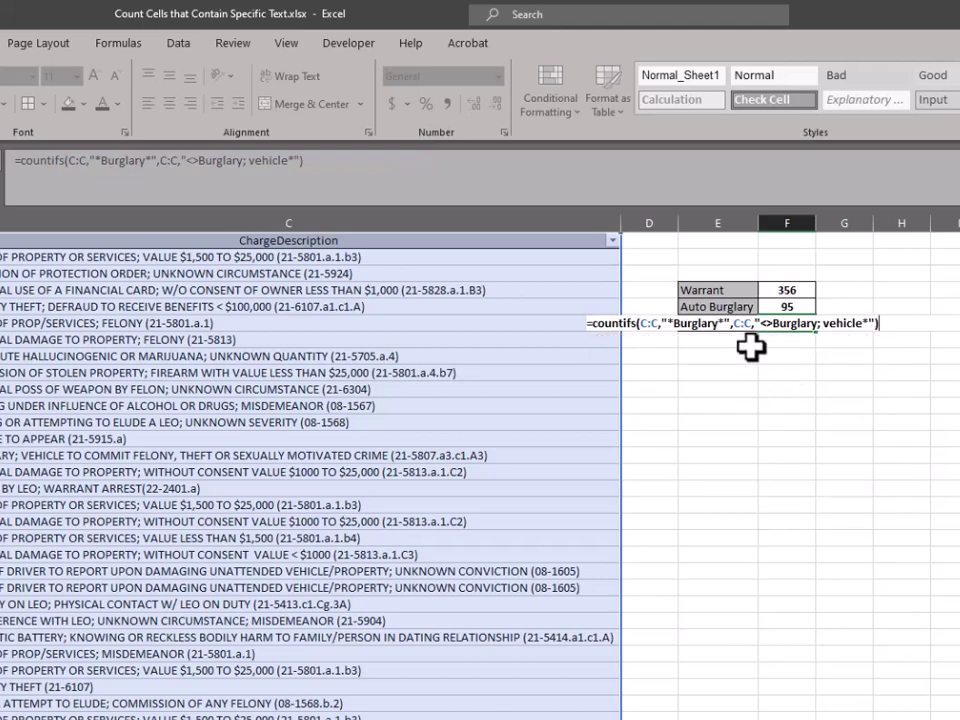
key(ctrl+Return)
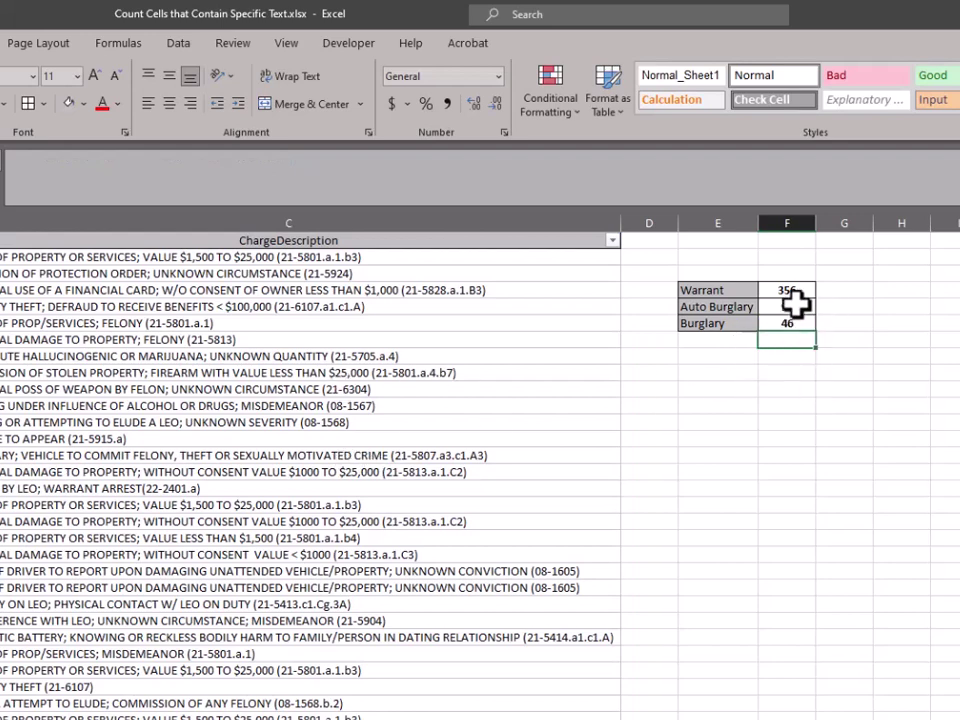
Select the Auto Burglary and Burglary counts together to review them
drag(797, 306, 797, 318)
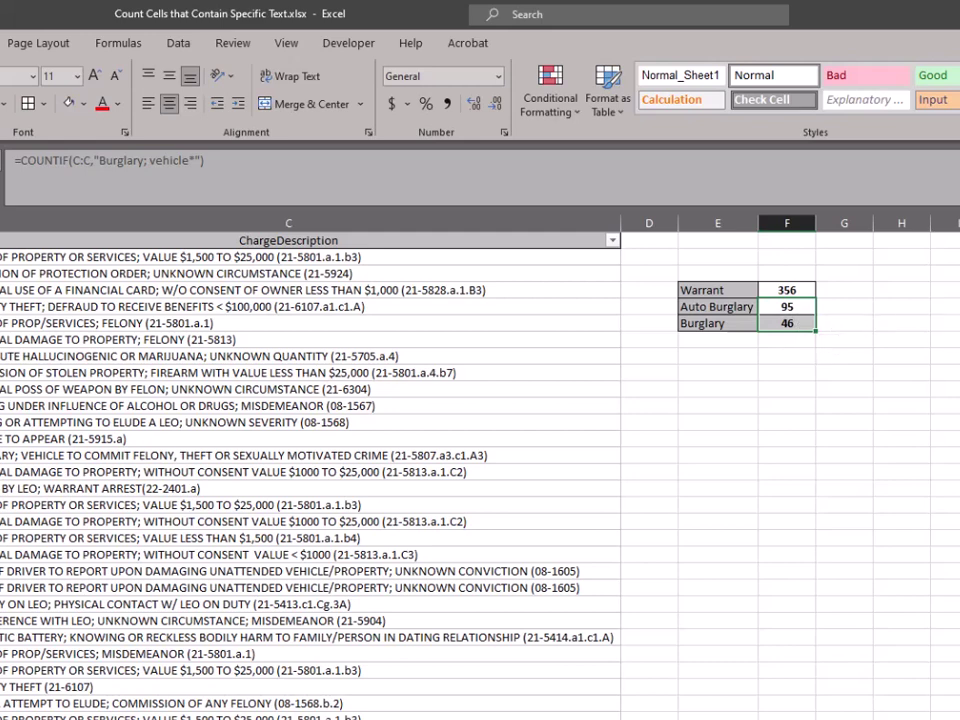
click(789, 342)
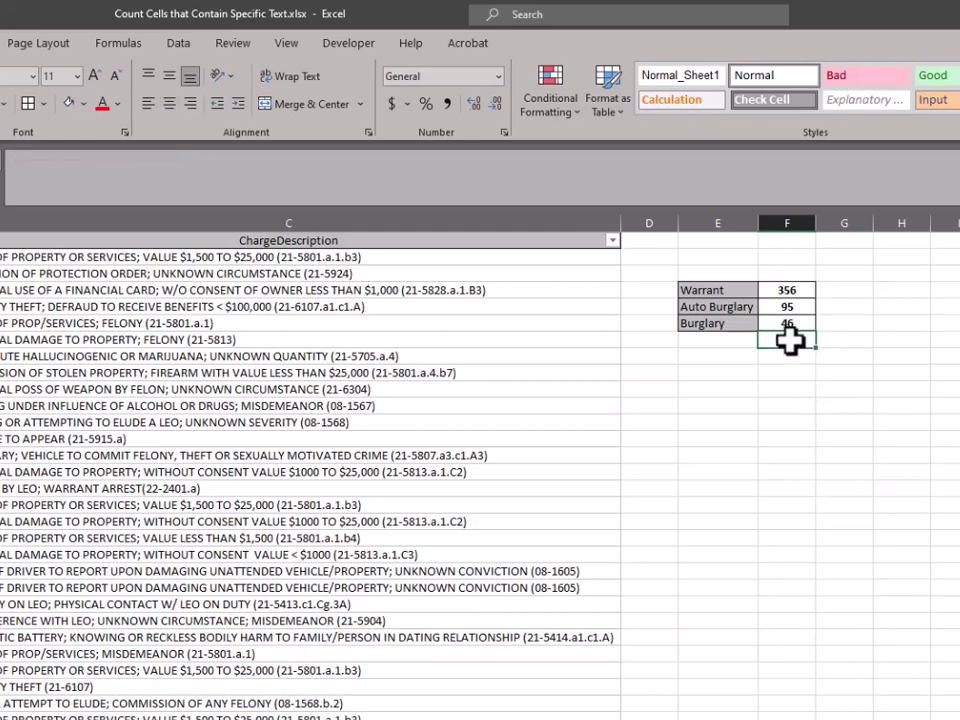